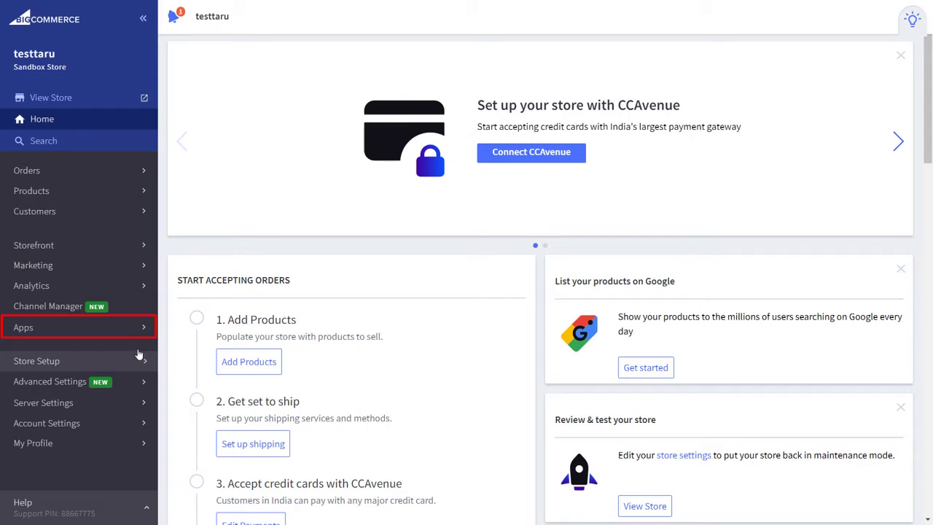
- Install the miniOrange Single Sign On - BigCommerce draft app from My Draft Apps and launch it
left_click(116, 329)
left_click(80, 227)
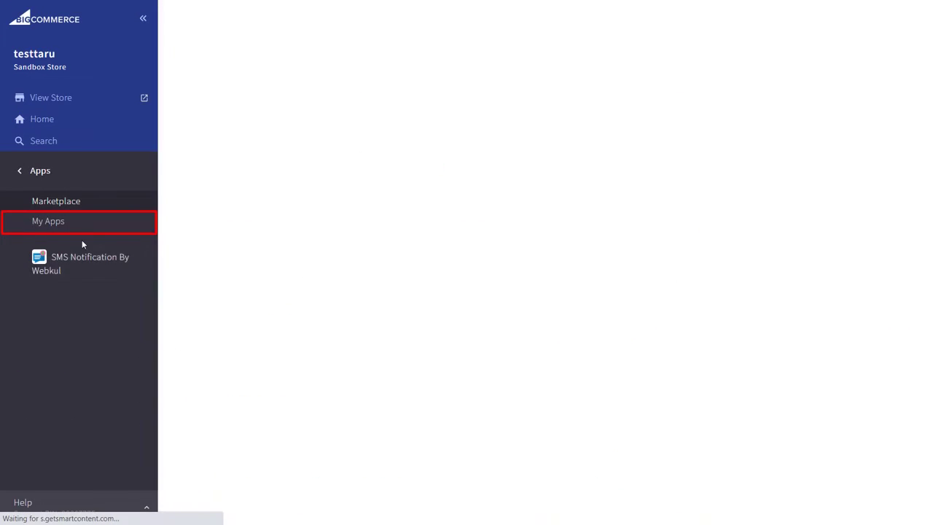
left_click(262, 38)
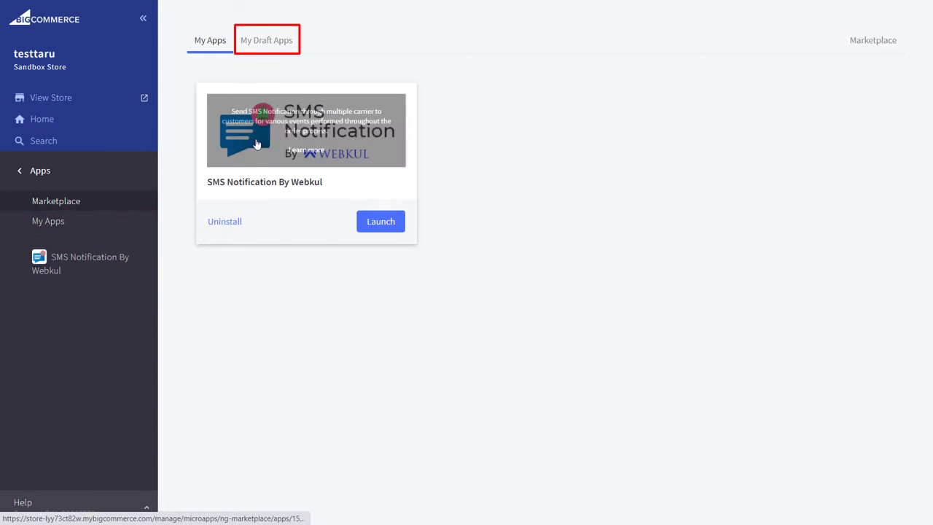
mouse_move(534, 181)
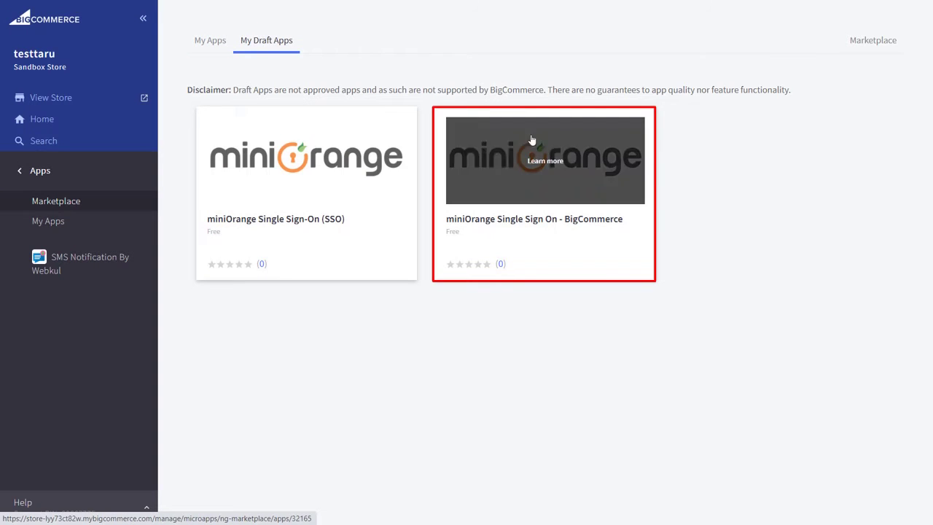
left_click(545, 161)
left_click(452, 126)
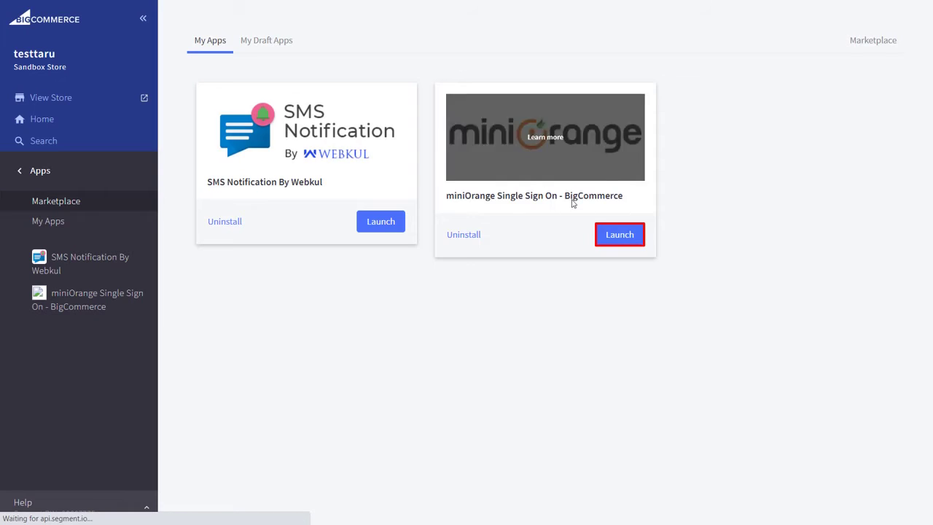
left_click(620, 234)
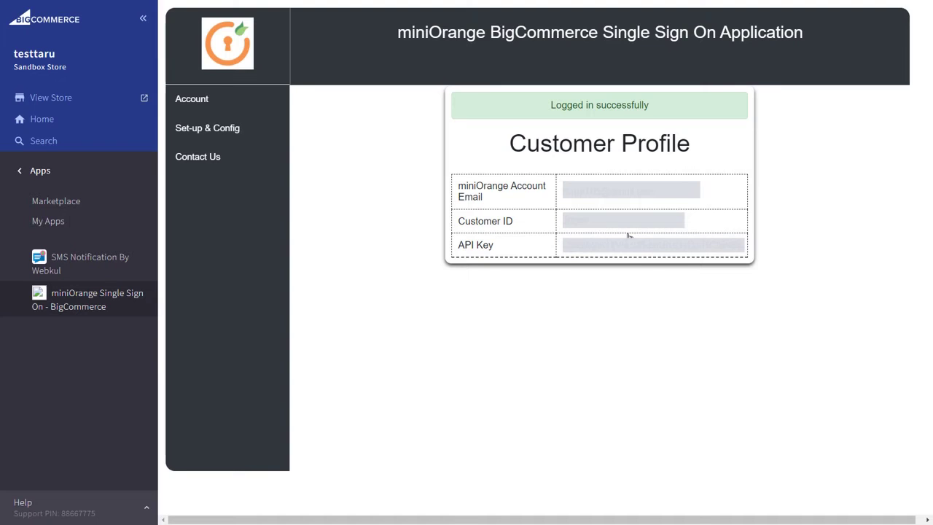
- Start a new V2/V3 API account named 'test application bigcommerce' under Advanced Settings > API Accounts
left_click(228, 125)
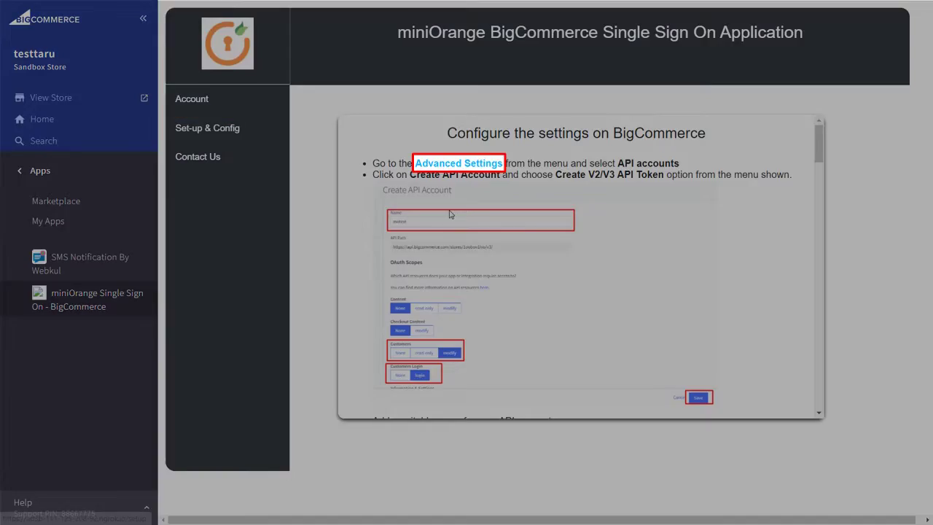
left_click(453, 163)
left_click(243, 80)
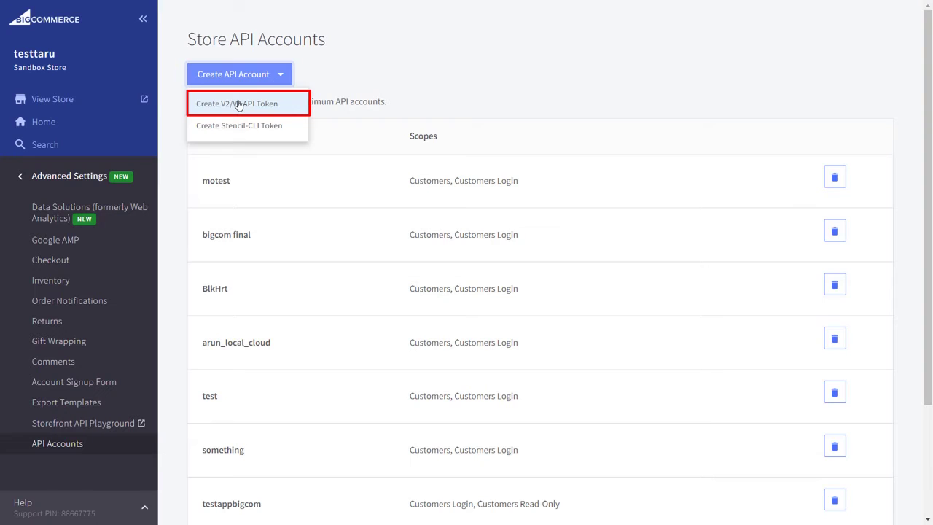
left_click(236, 104)
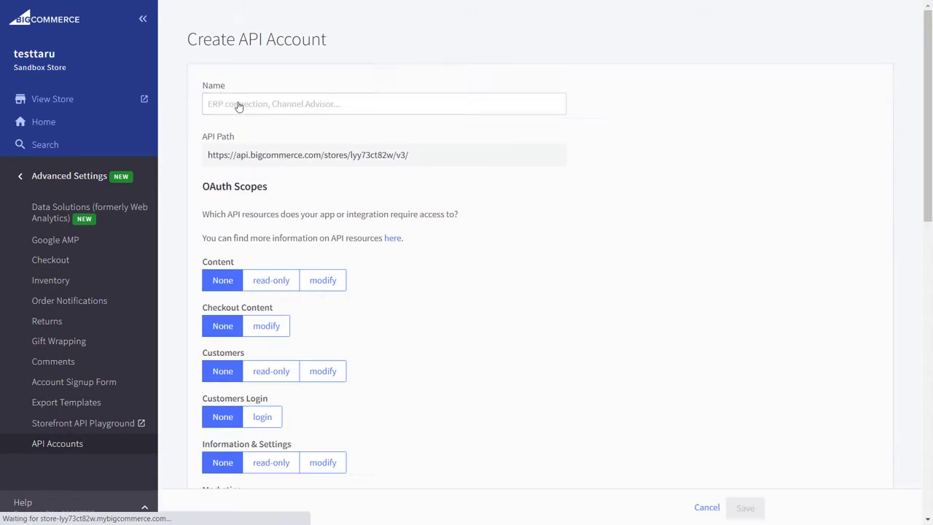
left_click(235, 104)
type("test application bigcommerce")
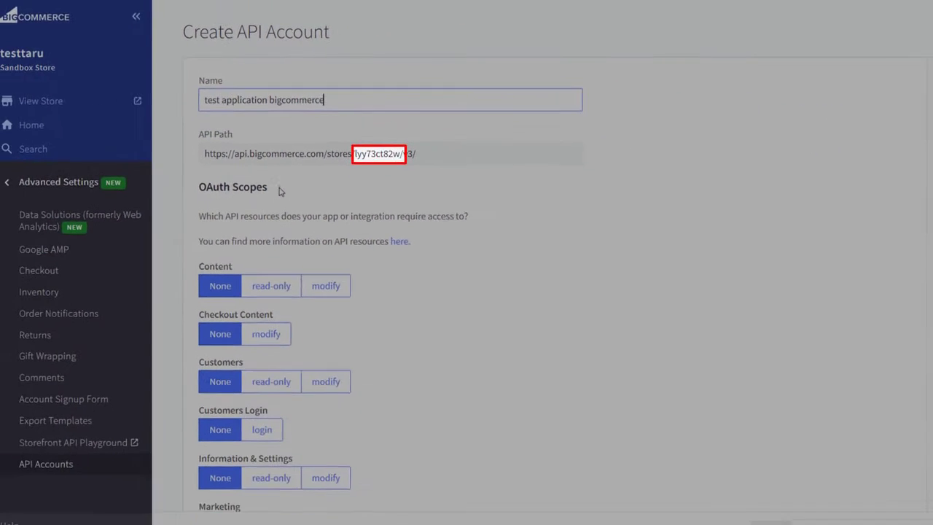
- Give the API account Customers modify and Customers Login scopes, then save it
scroll(284, 204, "down", 1)
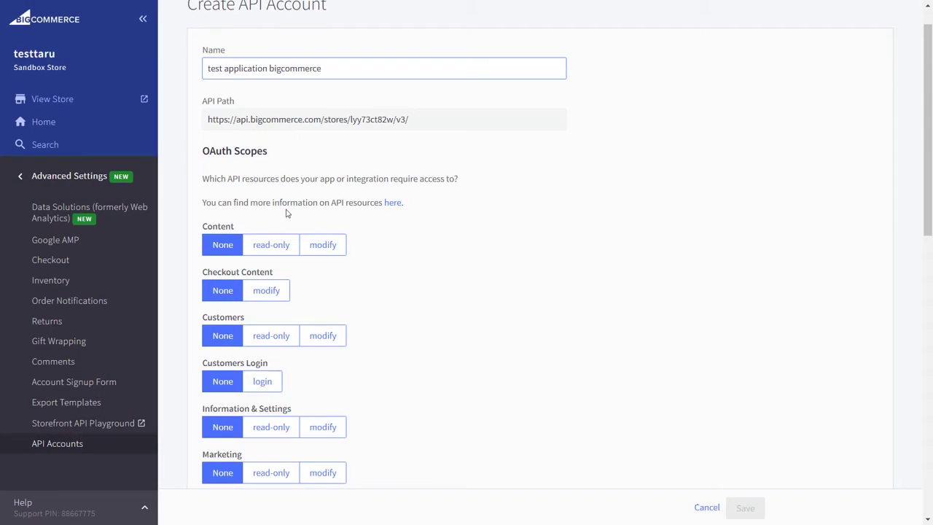
left_click(322, 335)
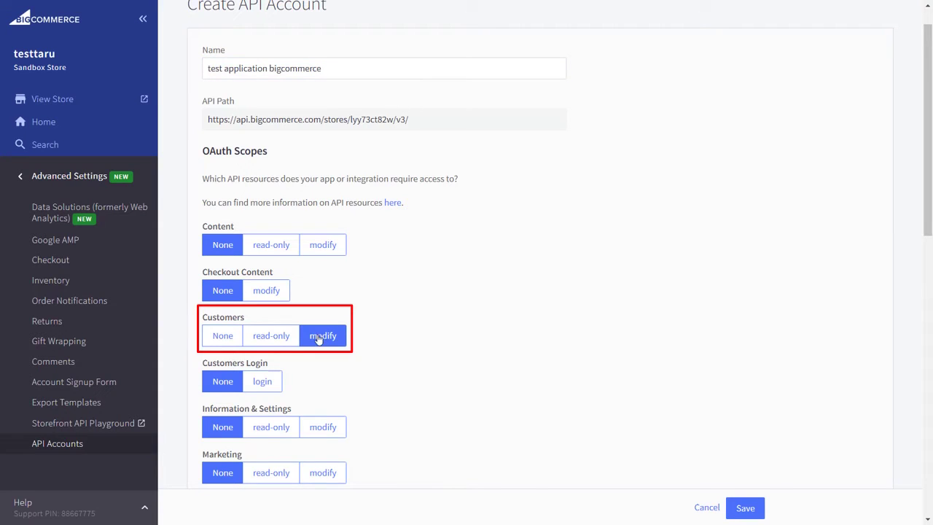
left_click(262, 382)
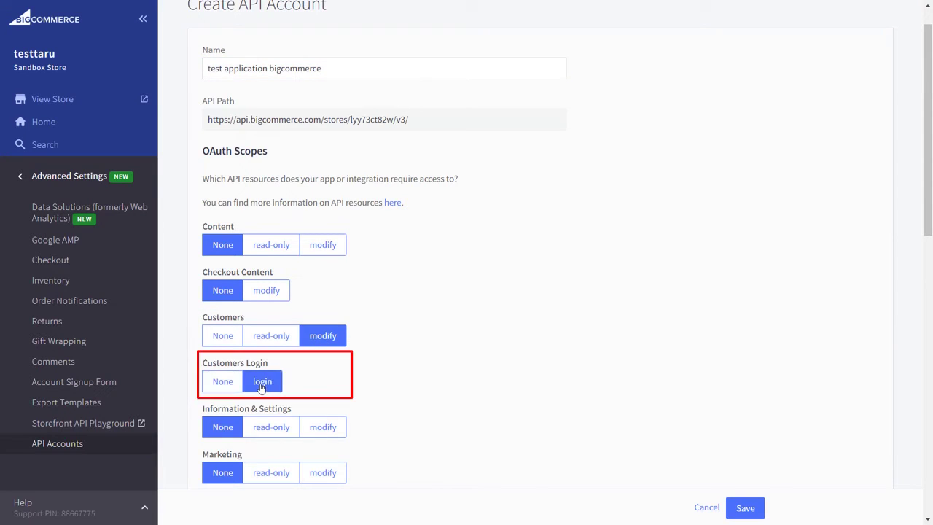
scroll(420, 379, "down", 10)
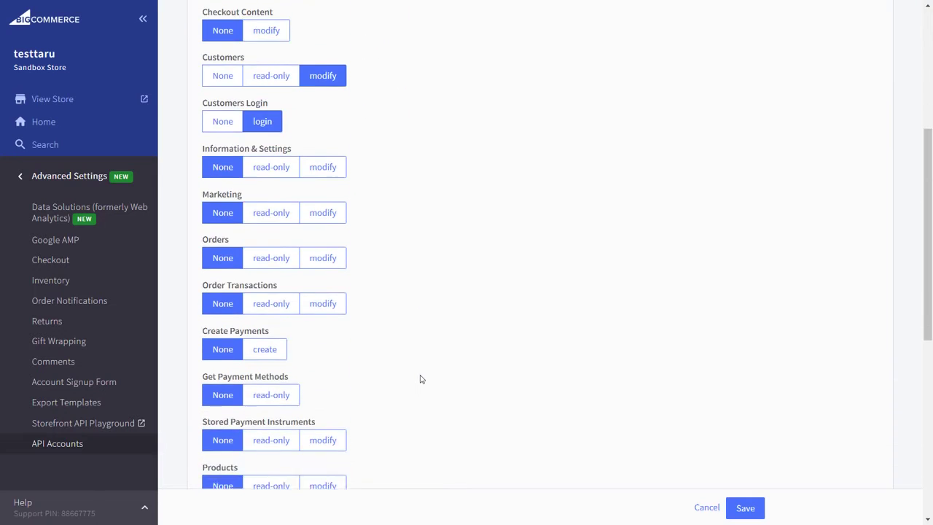
left_click(745, 508)
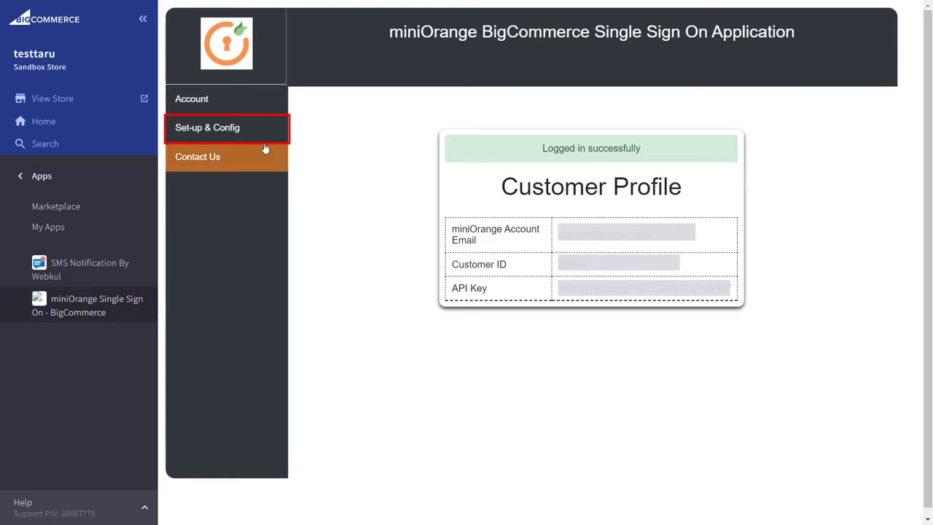
- Follow the Set-up & Config guide to Configure Application on miniOrange and open the Admin Console
left_click(242, 134)
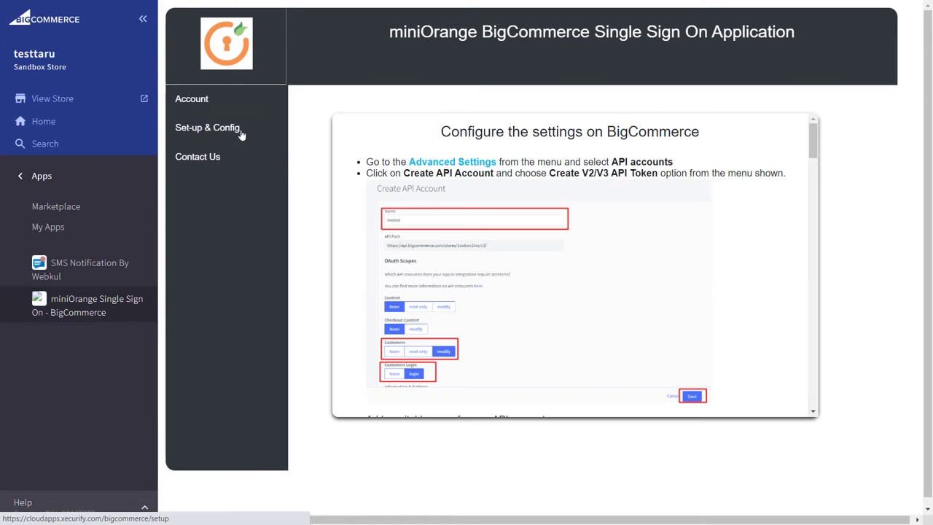
scroll(428, 197, "down", 10)
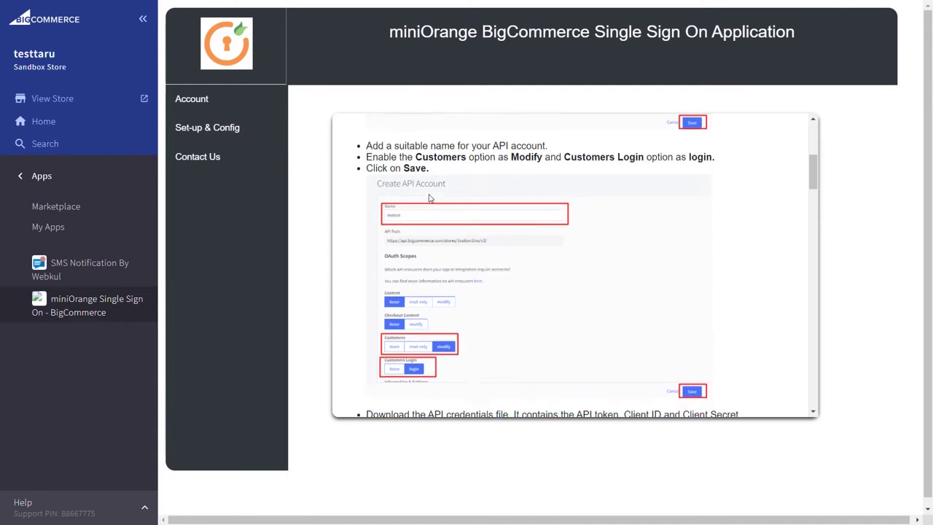
scroll(429, 196, "down", 1)
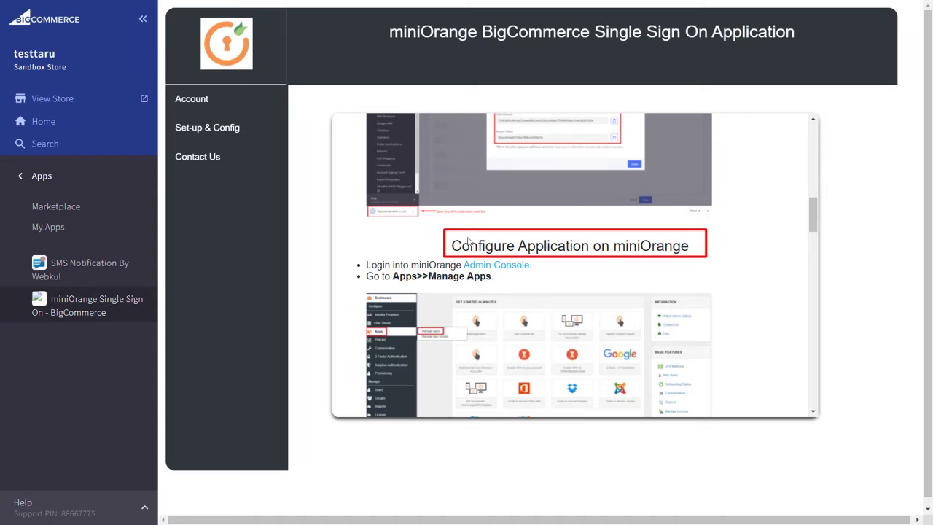
left_click(488, 266)
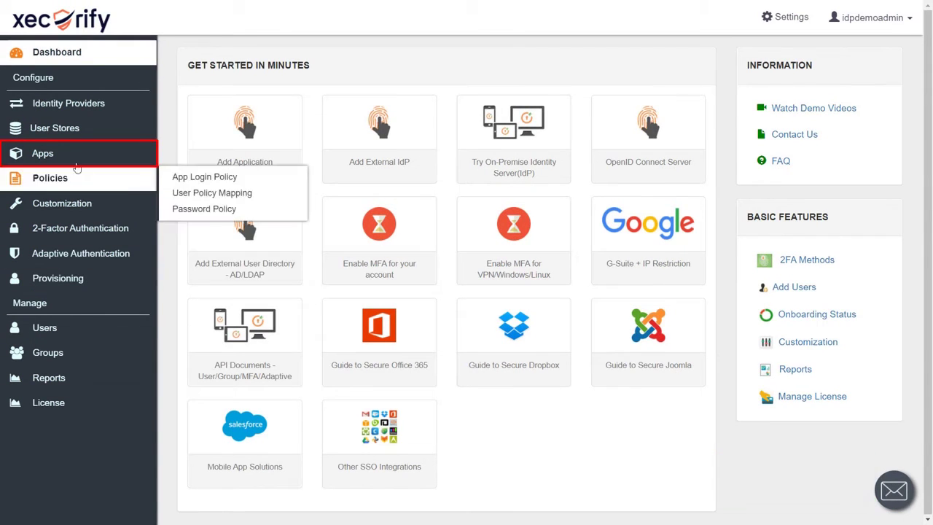
- From Apps, add a new JWT application and pick the BigCommerce tile
left_click(54, 155)
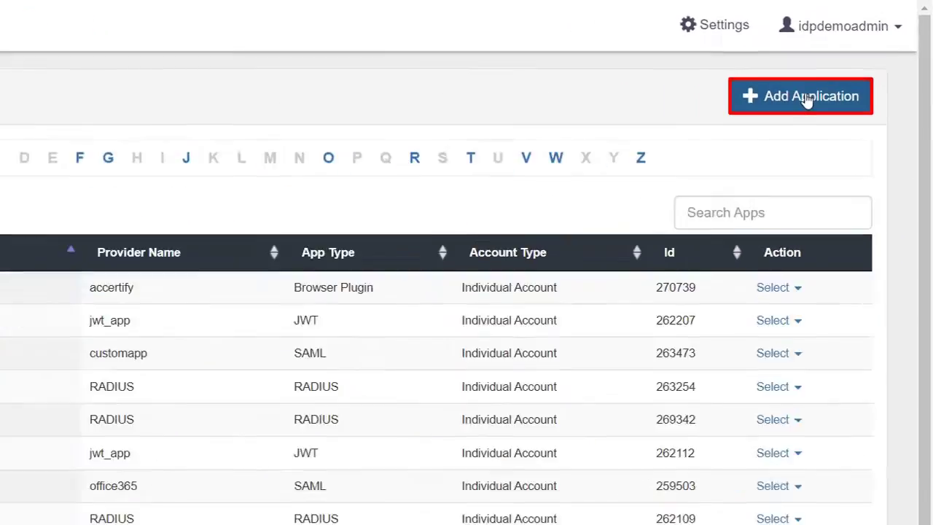
left_click(807, 101)
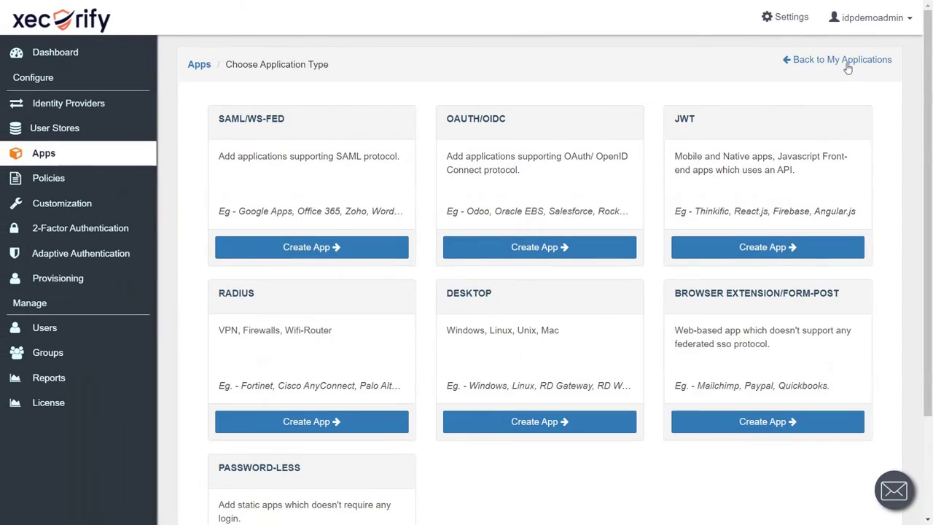
left_click(778, 251)
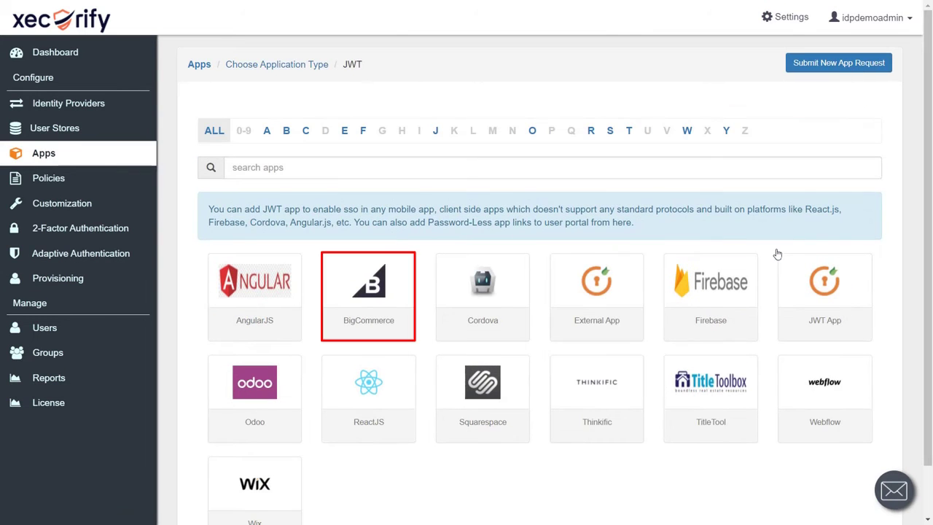
left_click(369, 329)
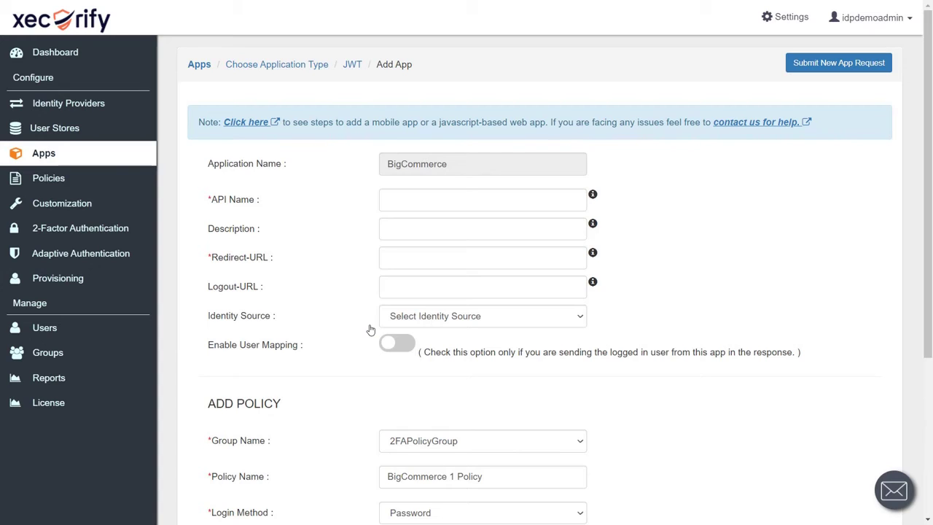
- Name the JWT app BigCommercedemo, paste the store's login/token URL as Redirect-URL, and save
left_click(434, 203)
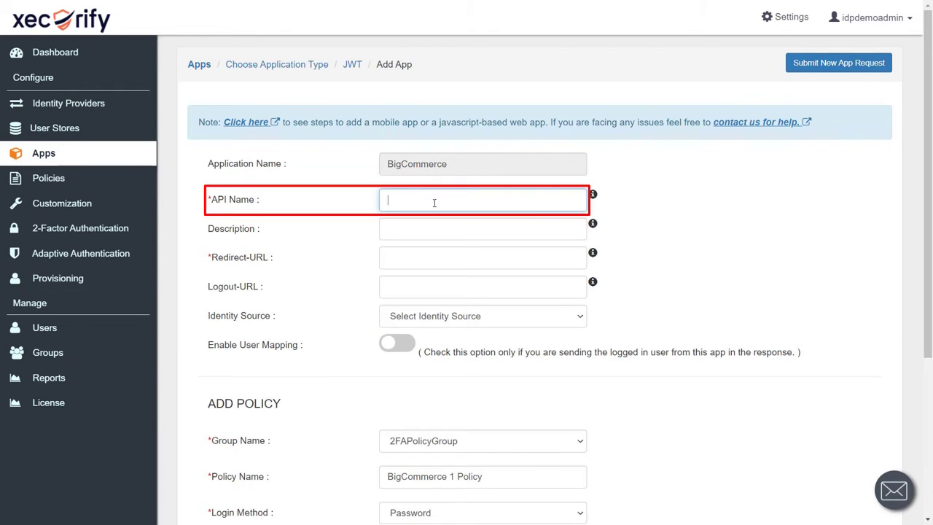
type("BigCommercedemo")
double_click(431, 202)
left_click(428, 257)
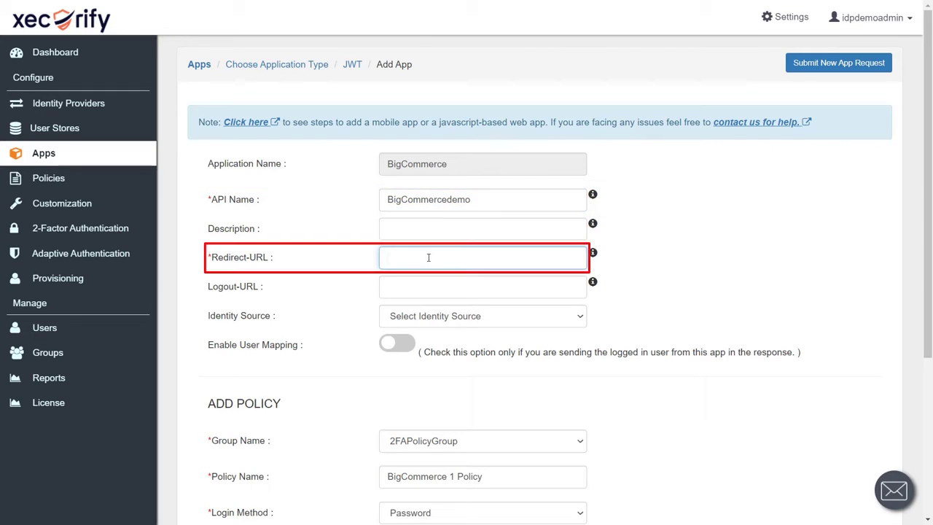
key("ctrl+v")
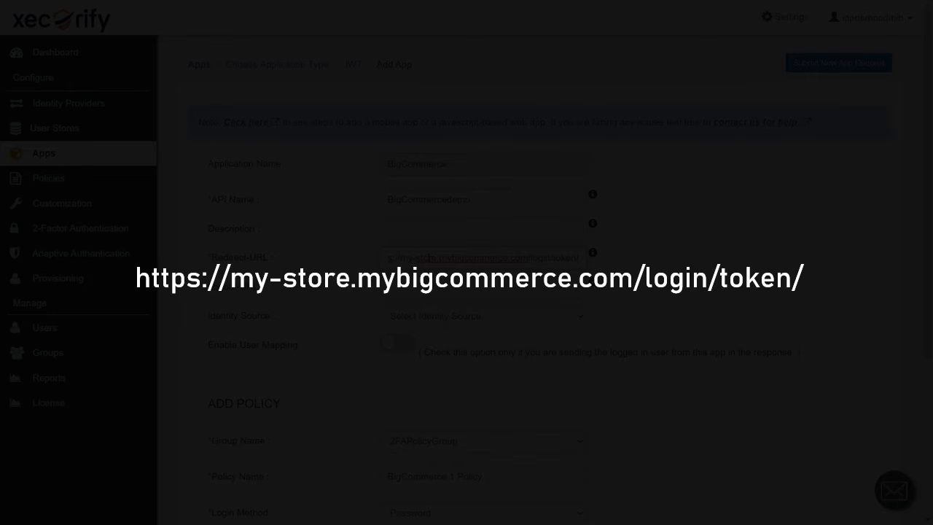
scroll(488, 390, "down", 3)
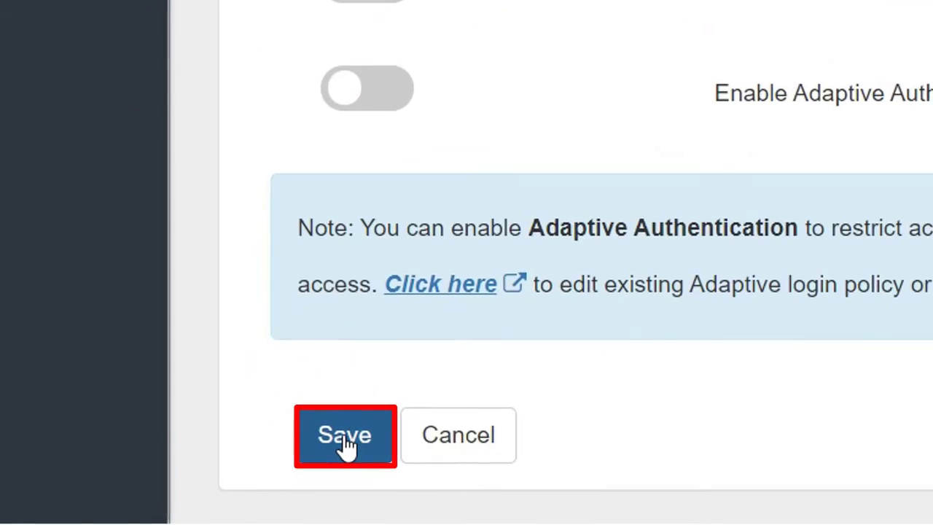
left_click(226, 489)
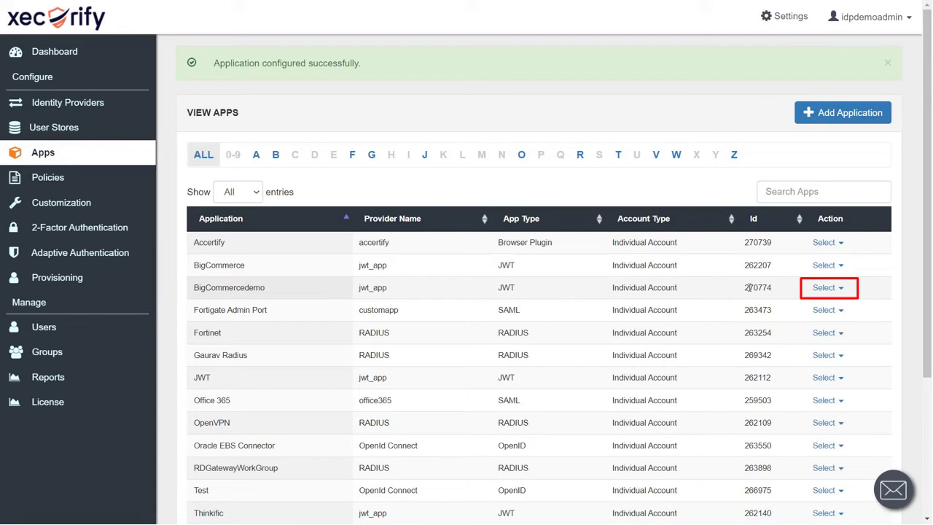
- Edit BigCommercedemo and replace its generated App Secret with the store's app secret
left_click(841, 289)
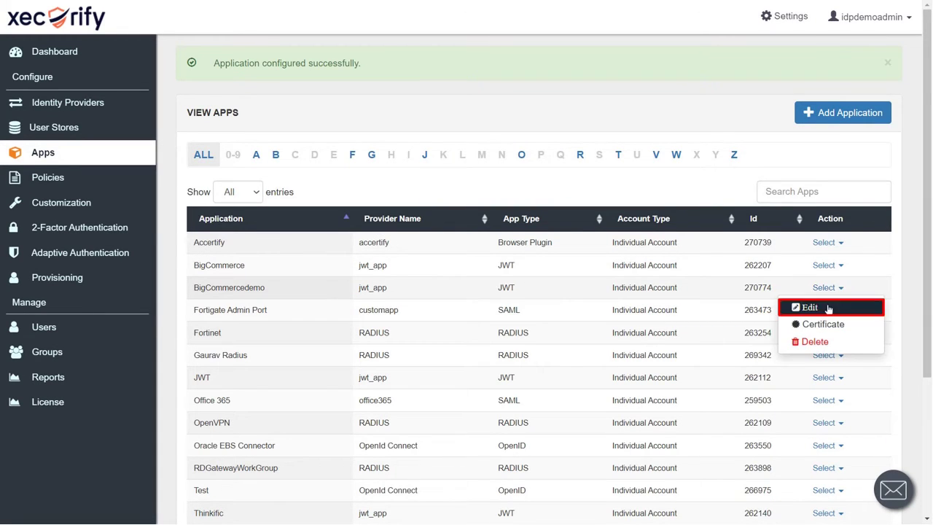
left_click(828, 308)
double_click(513, 161)
left_click(432, 203)
left_click(623, 206)
key("ctrl+v")
- Paste the store's client token and add a first attribute row
left_click(481, 231)
key("ctrl+v")
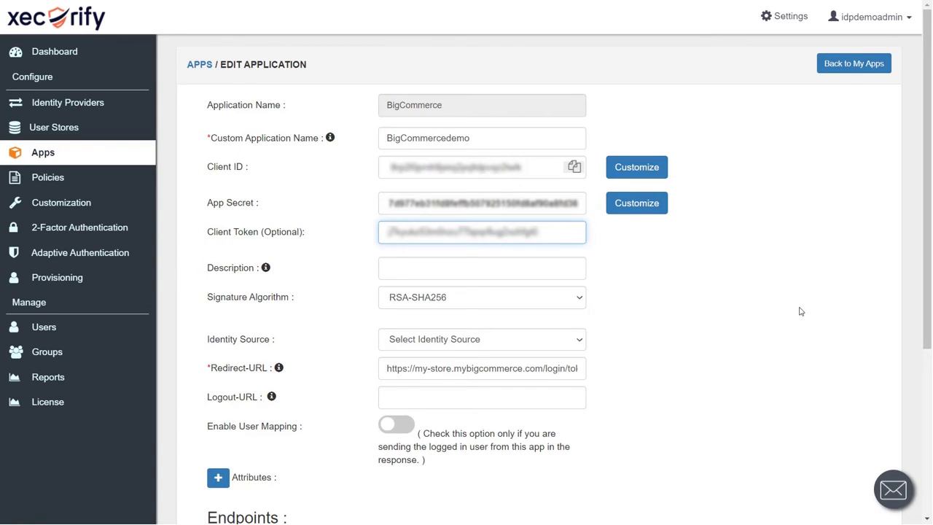
scroll(800, 311, "down", 4)
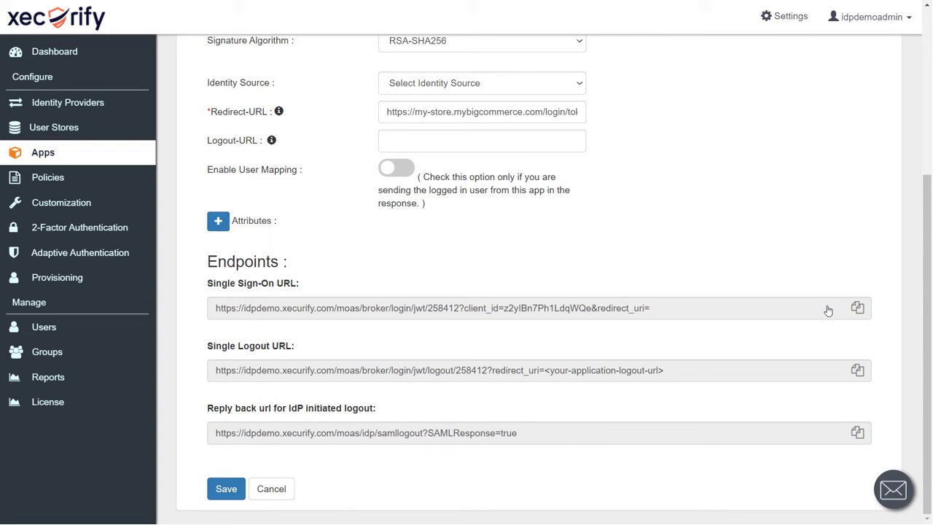
left_click(217, 222)
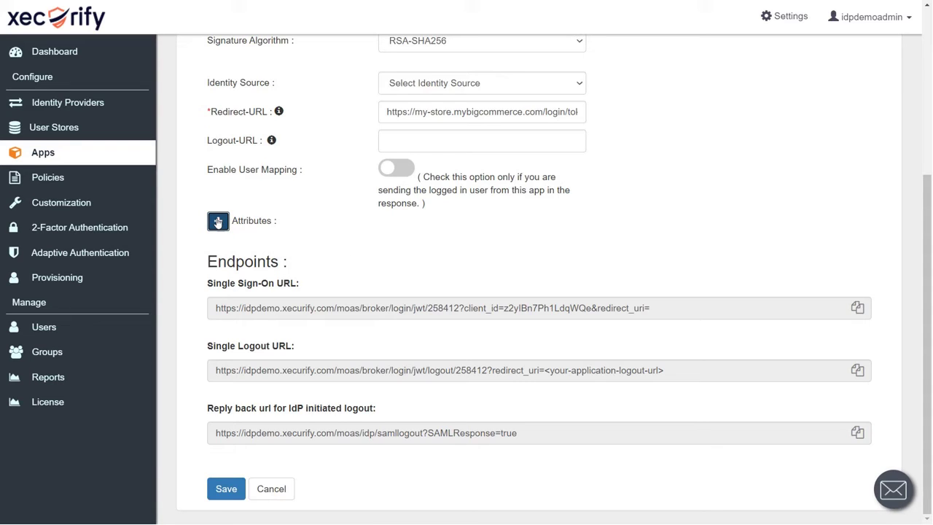
- Map store_hash as a custom attribute value set to the store's hash
left_click(253, 256)
type("store_hash")
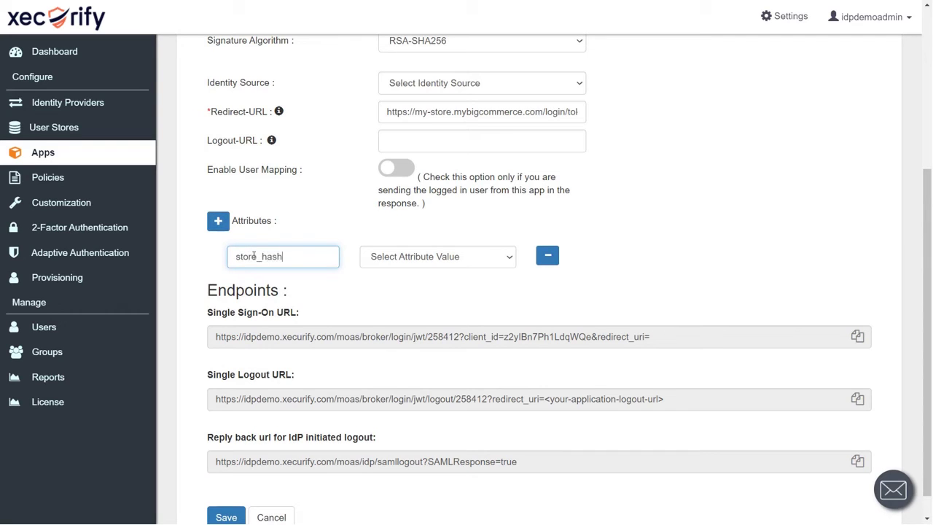
left_click(506, 256)
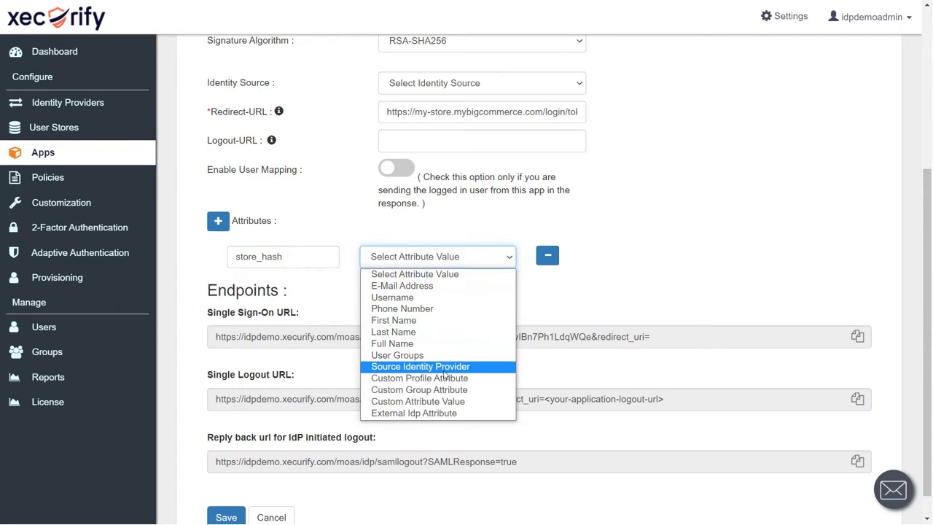
left_click(441, 401)
left_click(578, 261)
type("lyy73ct82w")
- Add a redirect_to attribute with custom value /account.php
left_click(220, 225)
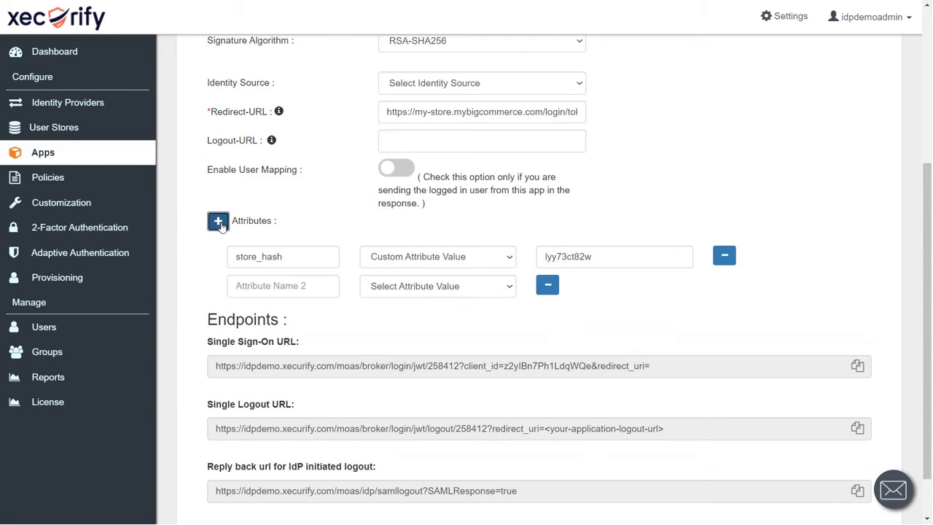
left_click(249, 285)
type("redirect_to")
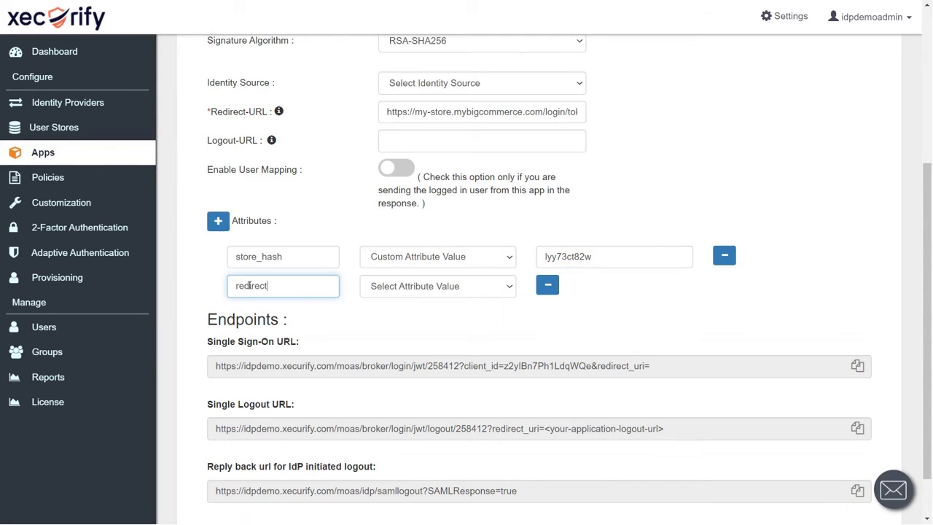
left_click(501, 288)
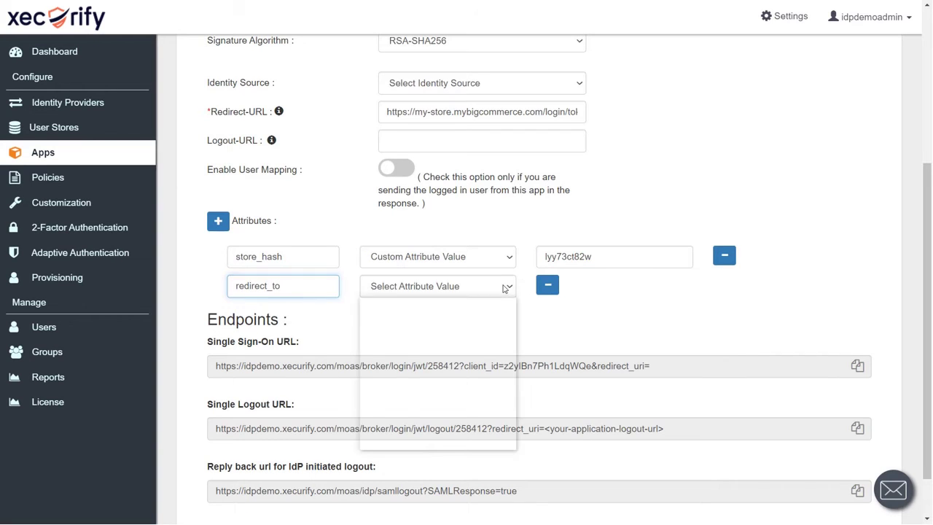
left_click(459, 430)
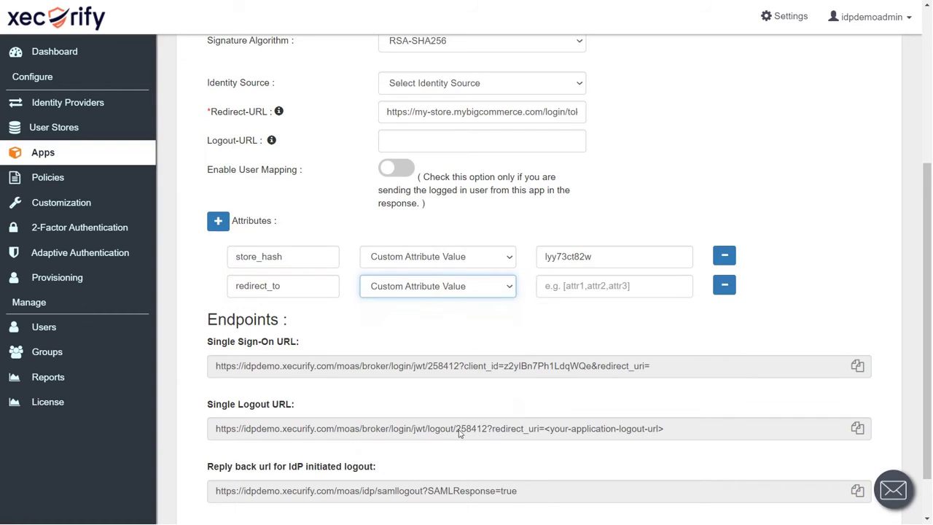
left_click(576, 291)
type("/account.php")
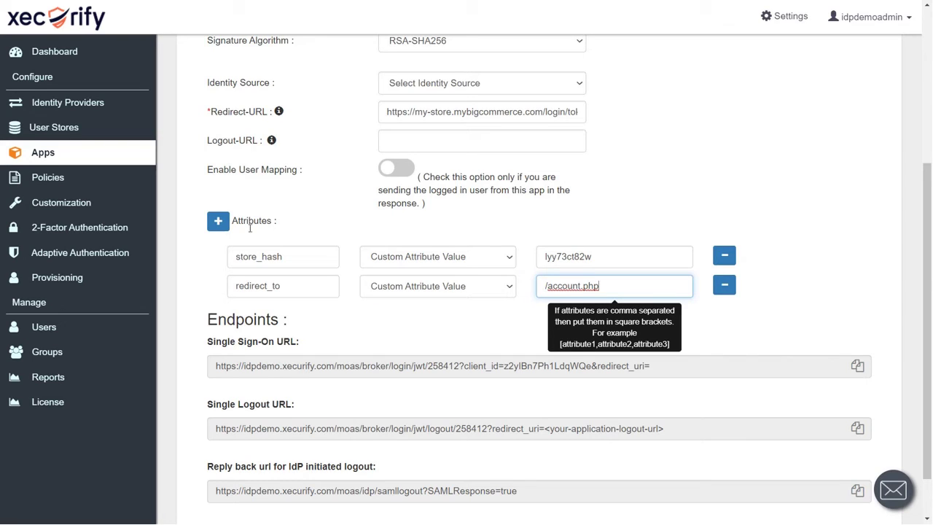
- Add an operation attribute with custom value customer_login, plus a fourth empty row
left_click(218, 224)
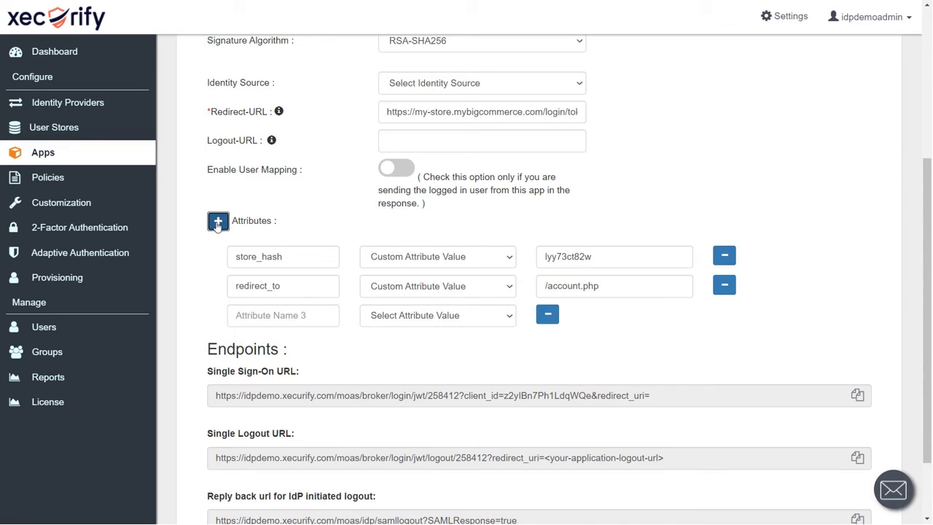
left_click(254, 311)
type("operation")
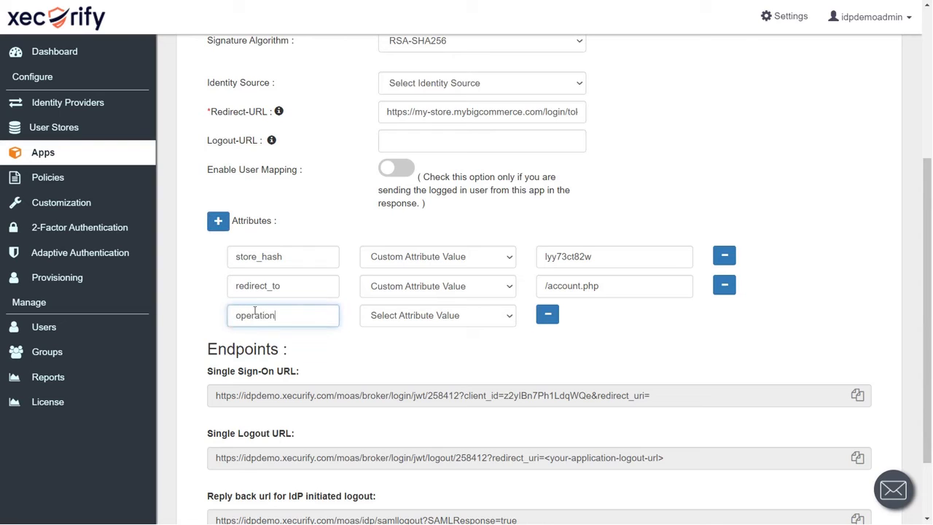
left_click(438, 315)
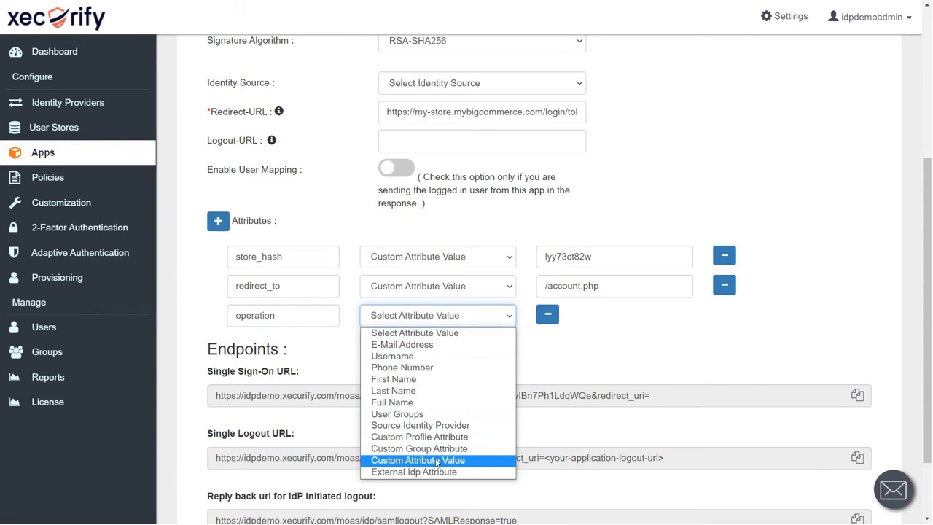
left_click(436, 462)
left_click(586, 315)
type("customer_login")
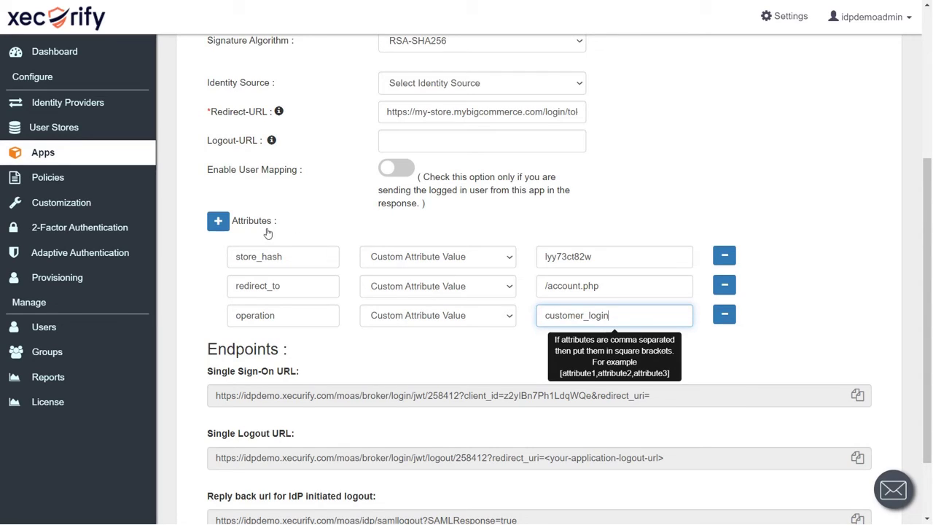
left_click(219, 227)
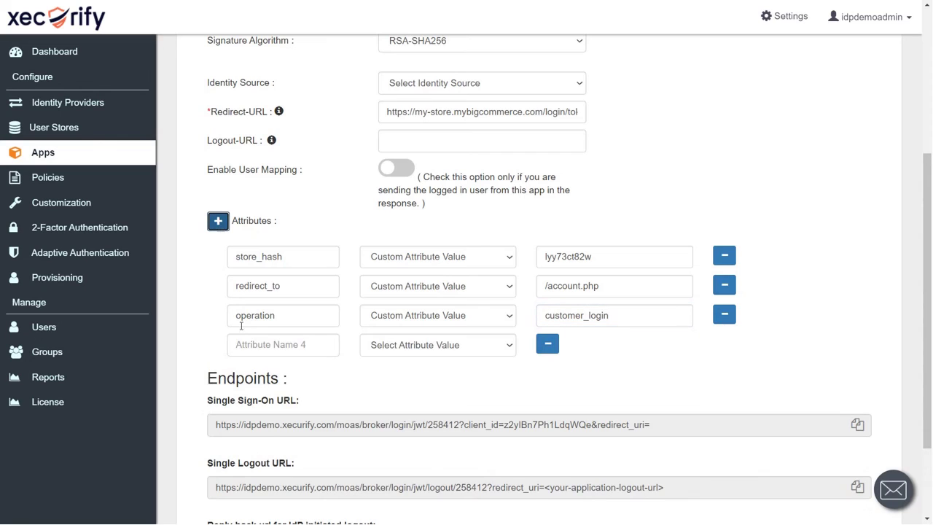
- Add an email attribute mapped to the external IdP attribute Name ID
left_click(245, 344)
type("email")
left_click(437, 344)
left_click(437, 215)
left_click(556, 346)
type("Name ID")
- Add a first_name attribute mapped to the external IdP attribute first_name
left_click(218, 223)
left_click(246, 375)
type("first_nam")
left_click(502, 376)
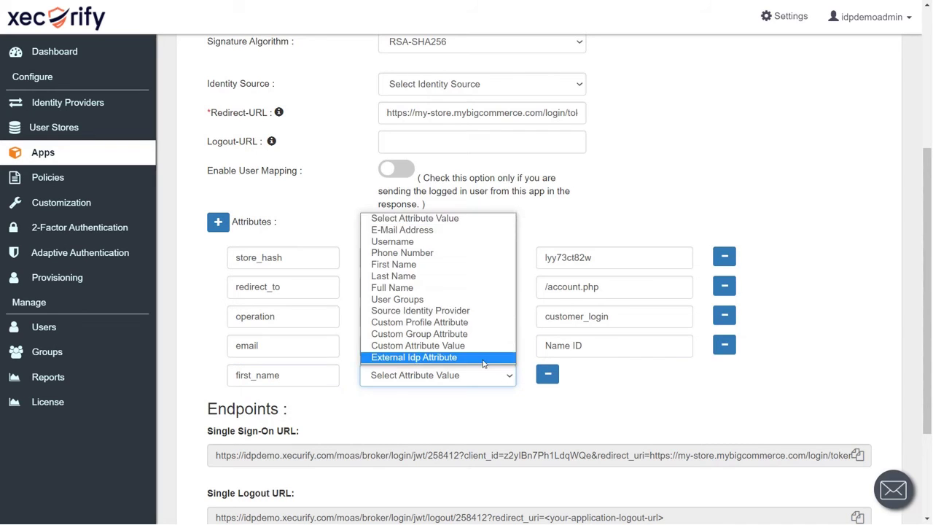
left_click(437, 356)
left_click(546, 375)
type("first_name")
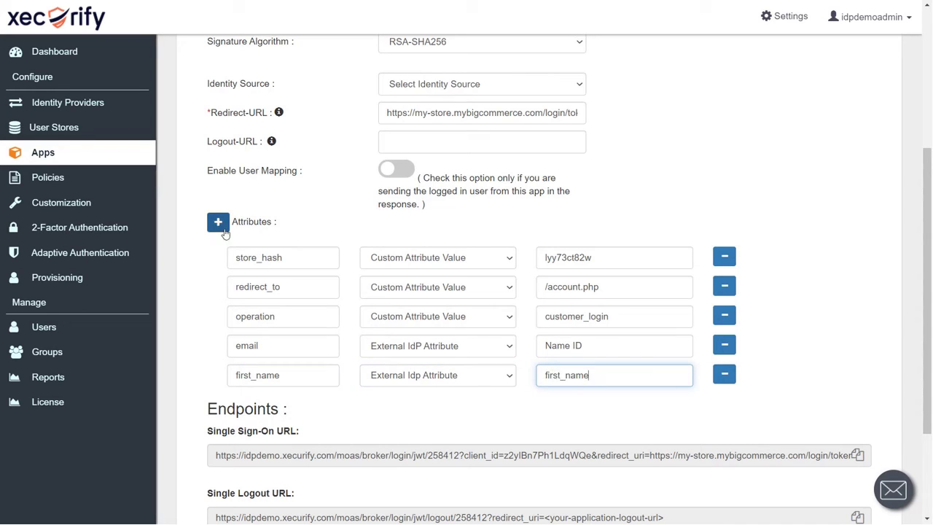
- Add a last_name attribute mapped to the external IdP attribute last_name
left_click(218, 222)
left_click(245, 404)
type("last_name")
left_click(502, 405)
left_click(476, 386)
left_click(559, 406)
type("last_name")
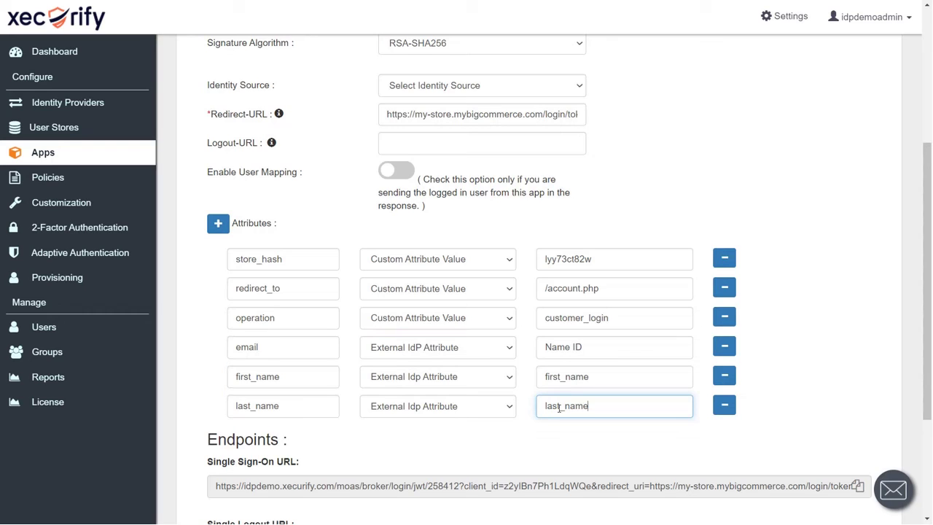
- Remap email, first_name and last_name to the user's E-Mail Address, First Name and Last Name
left_click(506, 349)
left_click(448, 203)
left_click(509, 376)
left_click(448, 268)
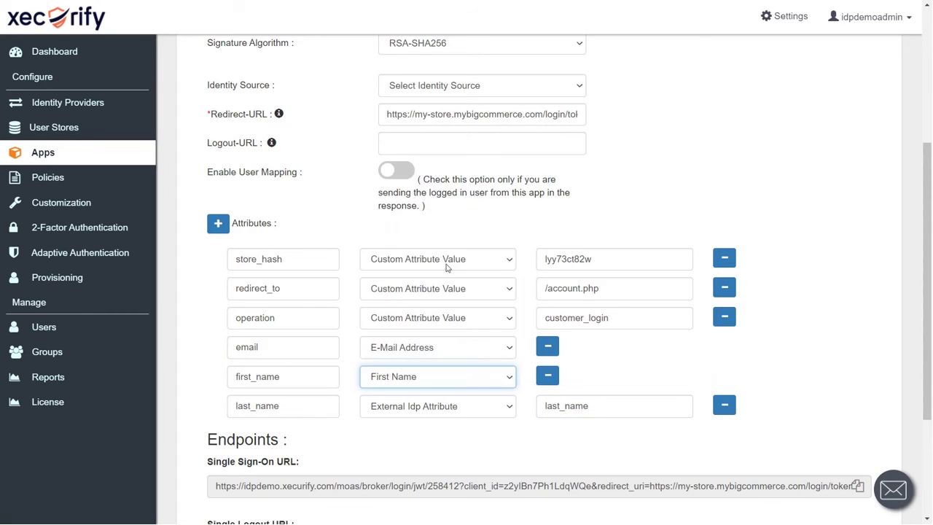
left_click(508, 410)
left_click(453, 312)
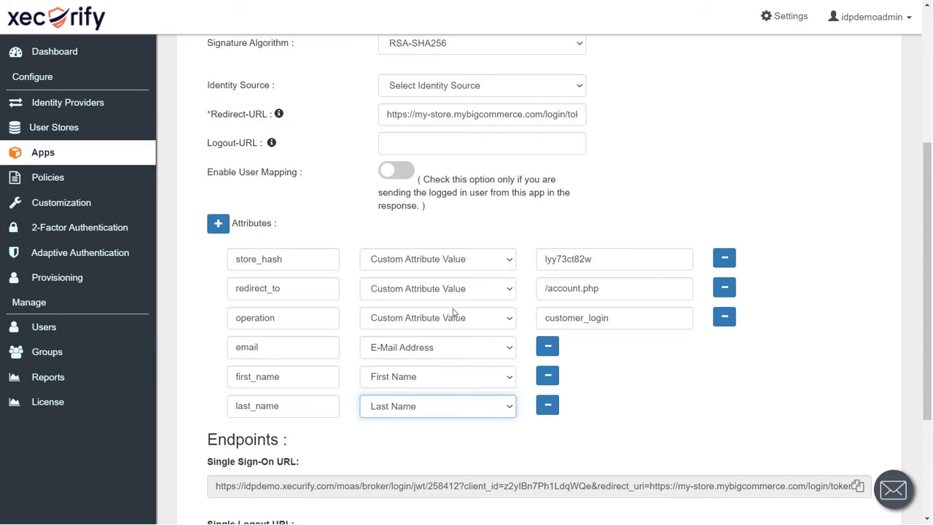
scroll(519, 441, "down", 3)
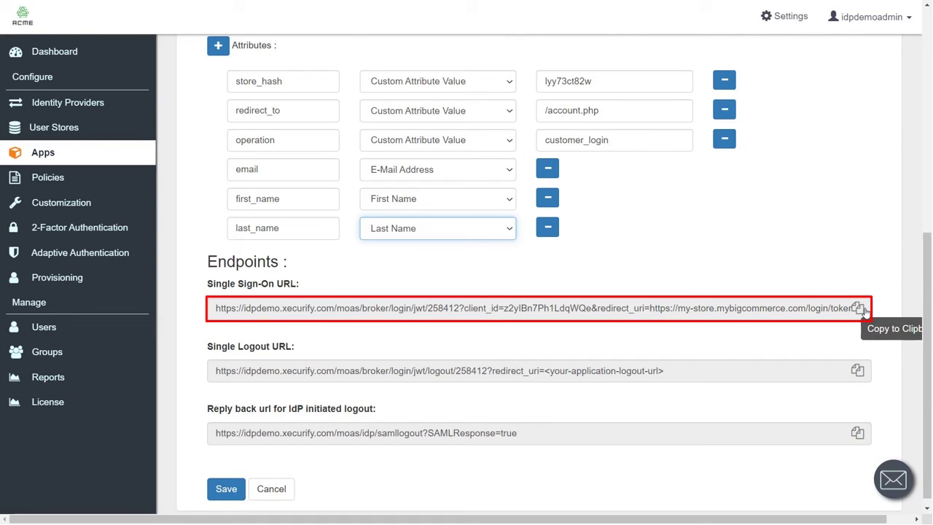
- Save the BigCommercedemo app with its six attribute mappings
left_click(226, 489)
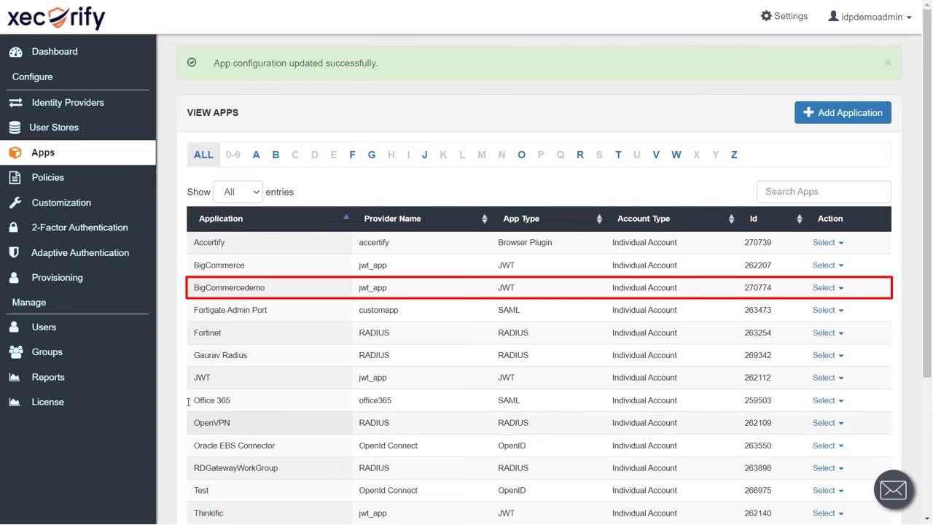
- From Identity Providers, start adding a new SAML identity provider
left_click(105, 107)
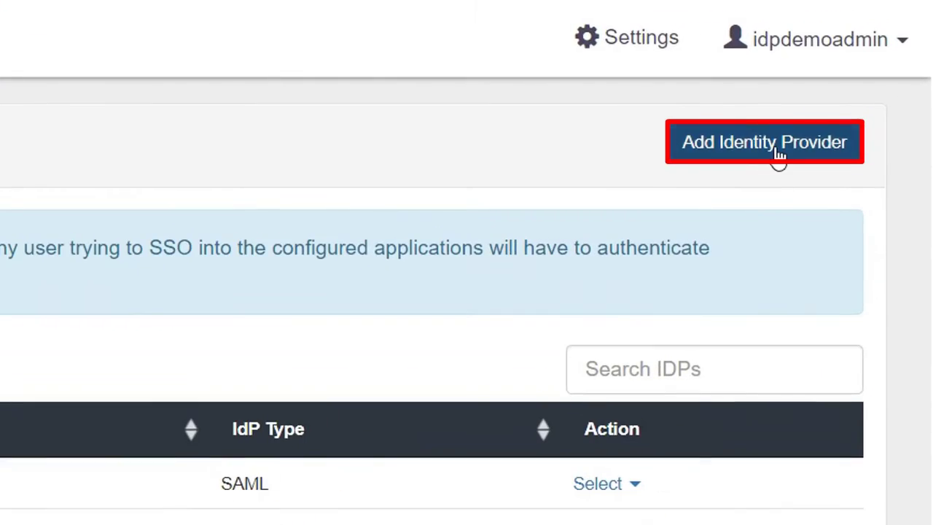
left_click(779, 155)
left_click_drag(930, 110, 930, 195)
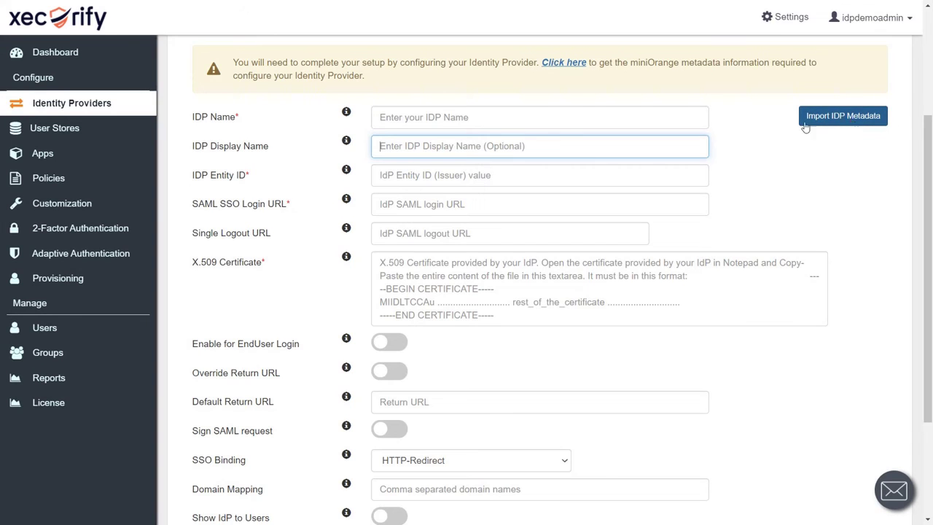
- Enter AzureADBigcommerce as both the IdP name and the display name
left_click(406, 117)
type("AzureADBigcommerce")
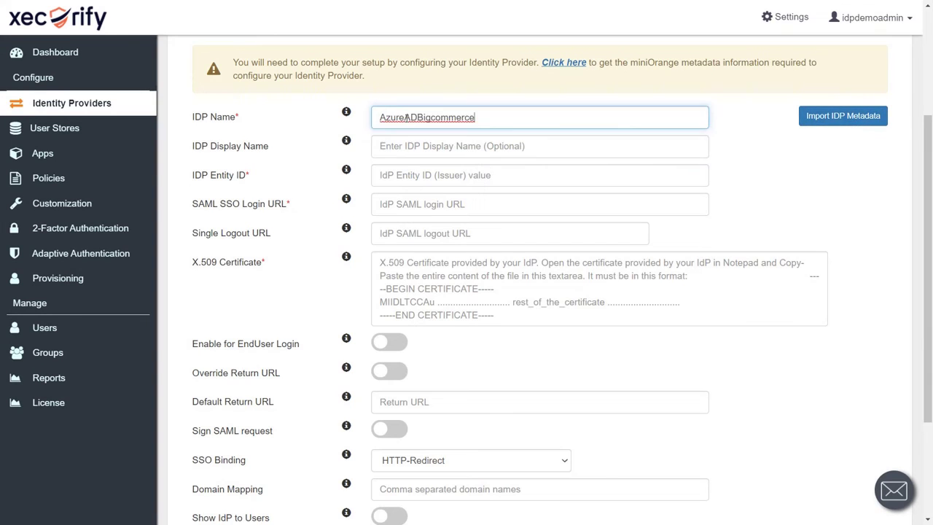
left_click(401, 145)
type("AzureADBigcommerce")
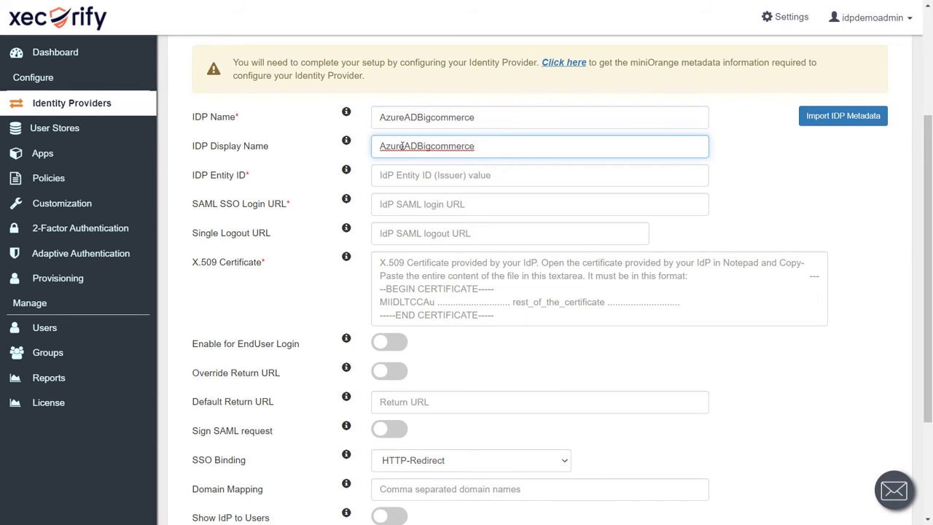
- Paste the Azure AD entity ID, SAML login URL and X.509 certificate, then save the IdP
left_click(394, 173)
key("ctrl+v")
left_click(380, 204)
key("ctrl+v")
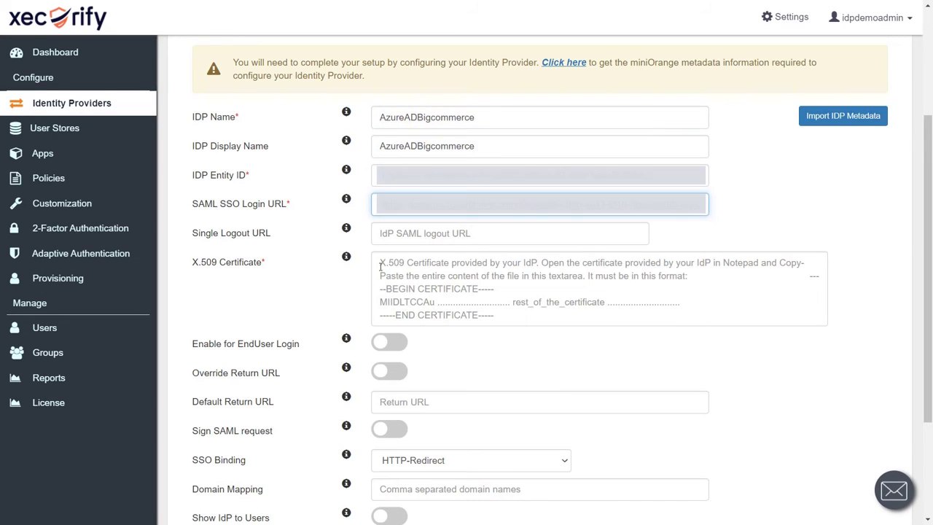
left_click(380, 267)
key("ctrl+v")
scroll(513, 356, "down", 2)
left_click(394, 463)
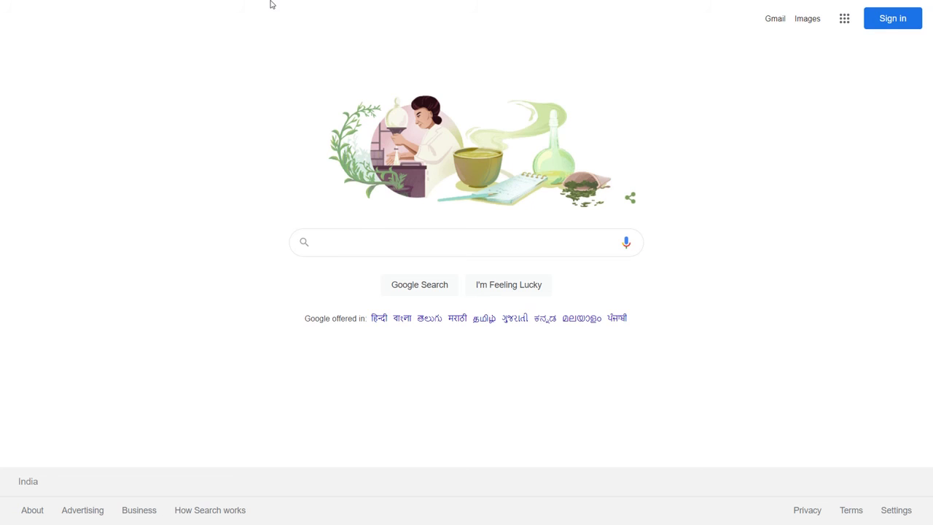
- Load the SSO login URL in the browser to start the test
mouse_move(270, 2)
left_click(225, 32)
key("ctrl+v")
key("Return")
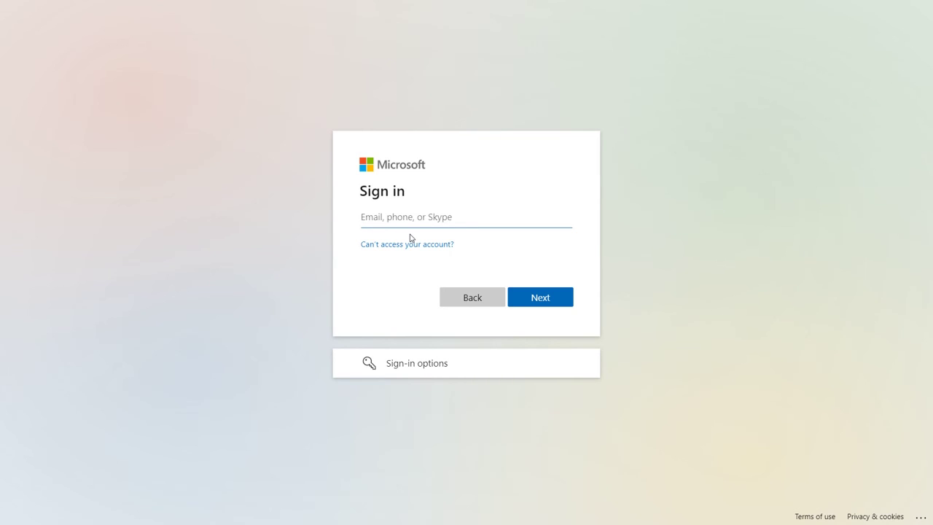
- Sign in with the Azure AD test account's e-mail and password, choosing to stay signed in
left_click(401, 266)
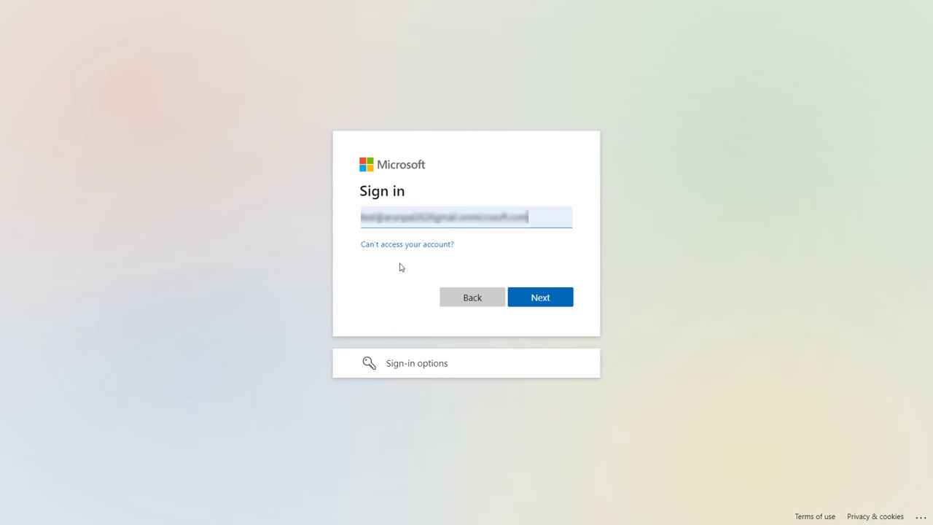
left_click(546, 302)
key("ctrl+v")
left_click(530, 314)
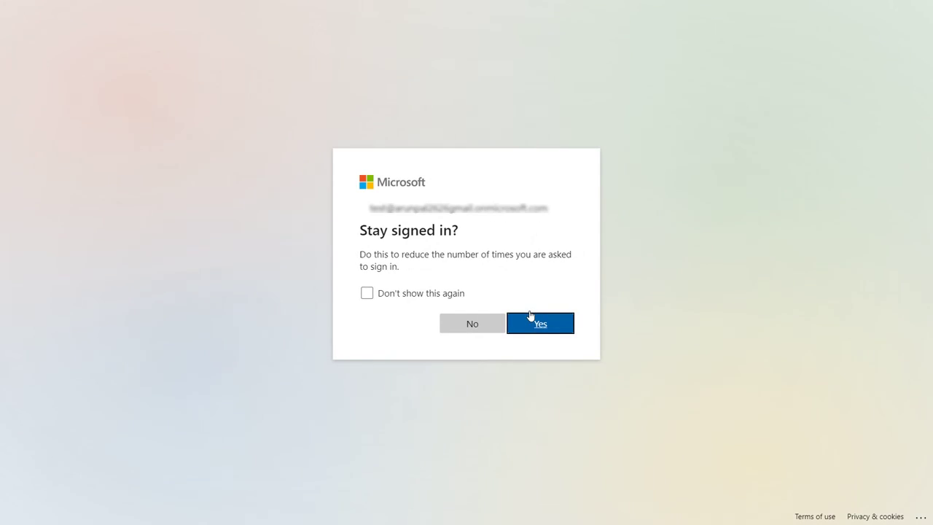
left_click(540, 326)
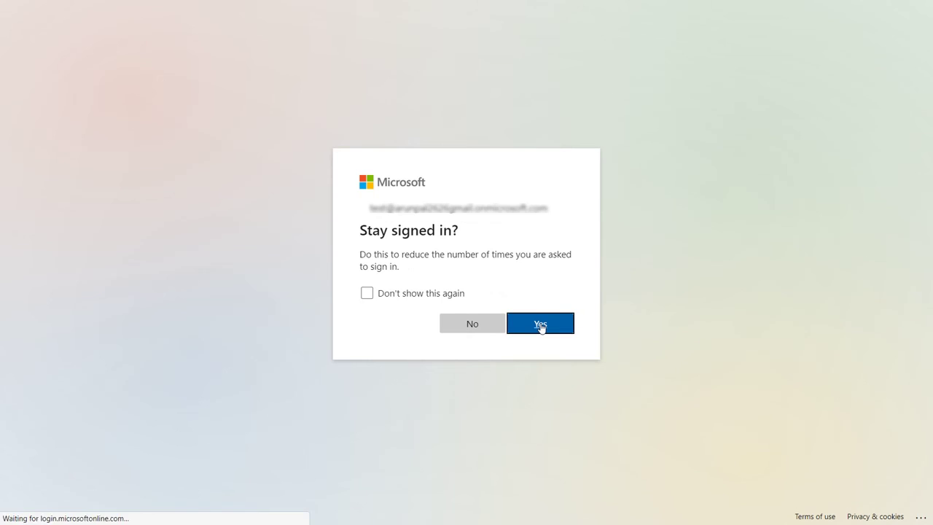